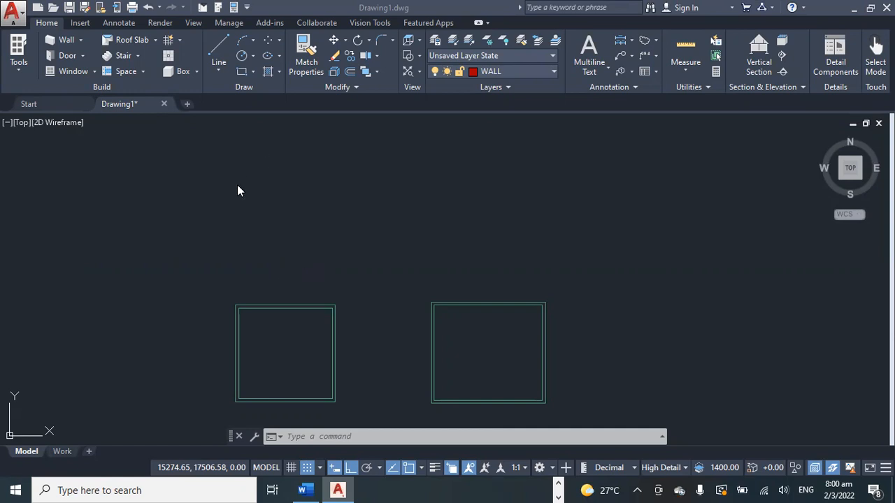
pyautogui.click(274, 198)
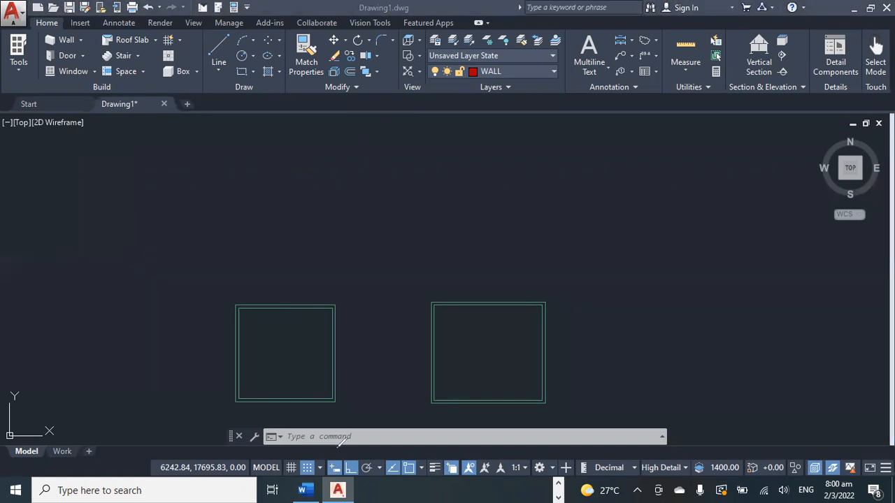
pyautogui.moveTo(334, 450)
pyautogui.mouseDown()
pyautogui.moveTo(323, 452)
pyautogui.moveTo(322, 475)
pyautogui.moveTo(331, 480)
pyautogui.moveTo(349, 461)
pyautogui.moveTo(347, 442)
pyautogui.moveTo(337, 439)
pyautogui.moveTo(333, 451)
pyautogui.mouseUp()
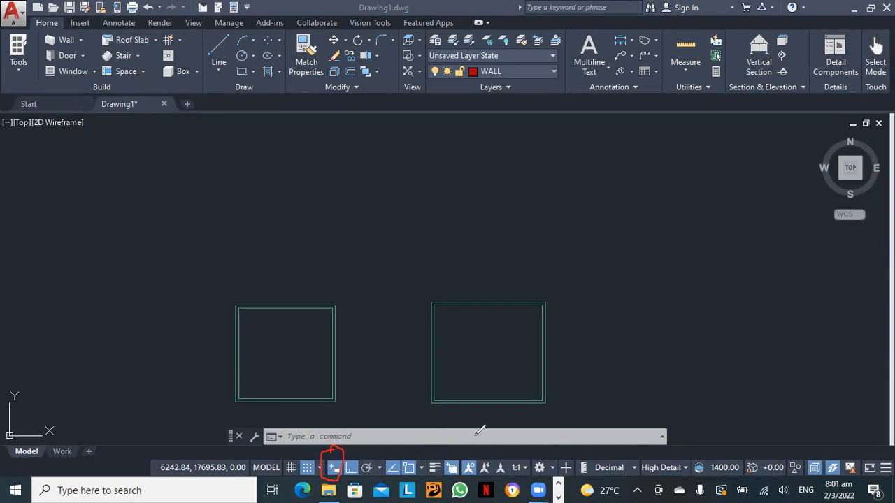
pyautogui.moveTo(435, 291); pyautogui.dragTo(441, 240)
pyautogui.moveTo(537, 220)
pyautogui.mouseDown()
pyautogui.moveTo(544, 292)
pyautogui.moveTo(609, 306)
pyautogui.mouseUp()
pyautogui.moveTo(553, 400); pyautogui.dragTo(614, 396)
pyautogui.moveTo(584, 306); pyautogui.dragTo(583, 395)
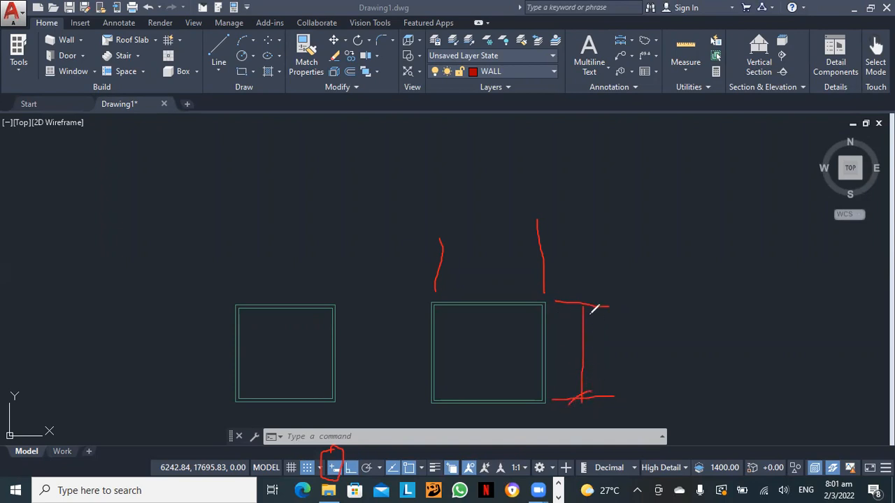
pyautogui.moveTo(589, 297); pyautogui.dragTo(576, 316)
pyautogui.moveTo(435, 263)
pyautogui.mouseDown()
pyautogui.moveTo(545, 263)
pyautogui.moveTo(536, 264)
pyautogui.mouseUp()
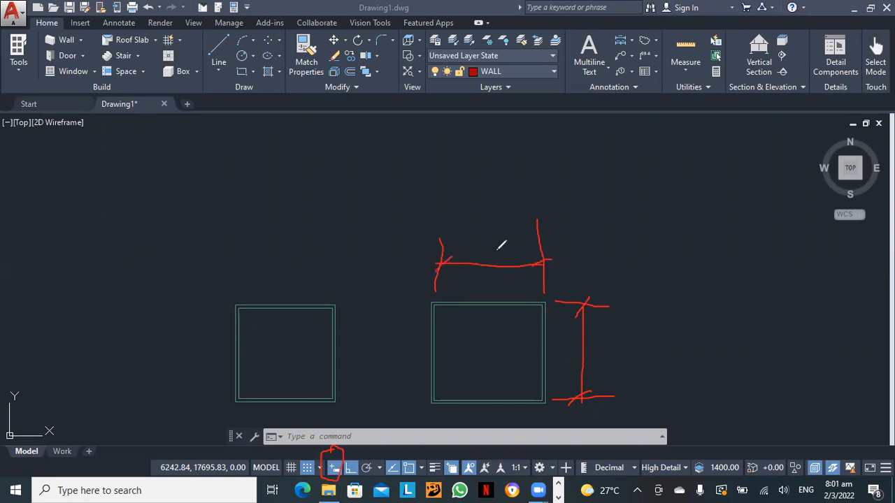
pyautogui.moveTo(470, 240)
pyautogui.mouseDown()
pyautogui.moveTo(495, 241)
pyautogui.moveTo(493, 255)
pyautogui.moveTo(502, 238)
pyautogui.moveTo(509, 254)
pyautogui.mouseUp()
pyautogui.moveTo(604, 330)
pyautogui.mouseDown()
pyautogui.moveTo(620, 337)
pyautogui.moveTo(618, 361)
pyautogui.mouseUp()
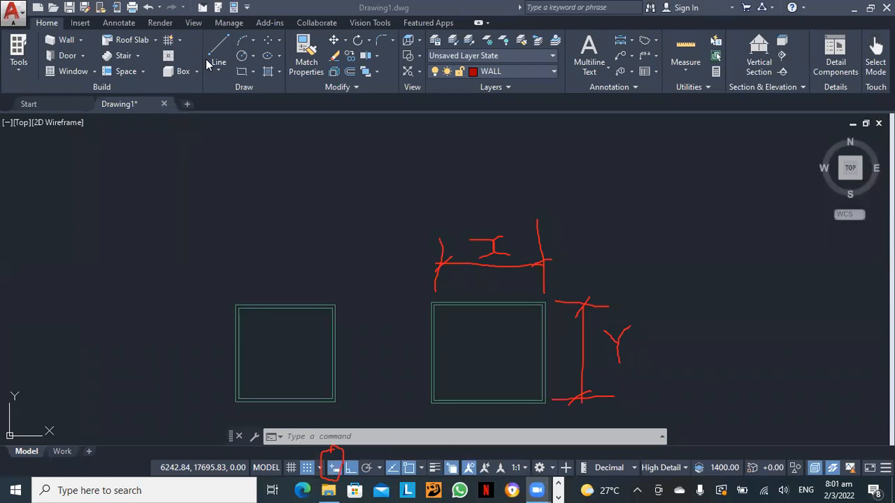
# Draw a rectangle from a first corner above the left double-lined square to the opposite corner at absolute coordinates 5000,6000
pyautogui.click(242, 72)
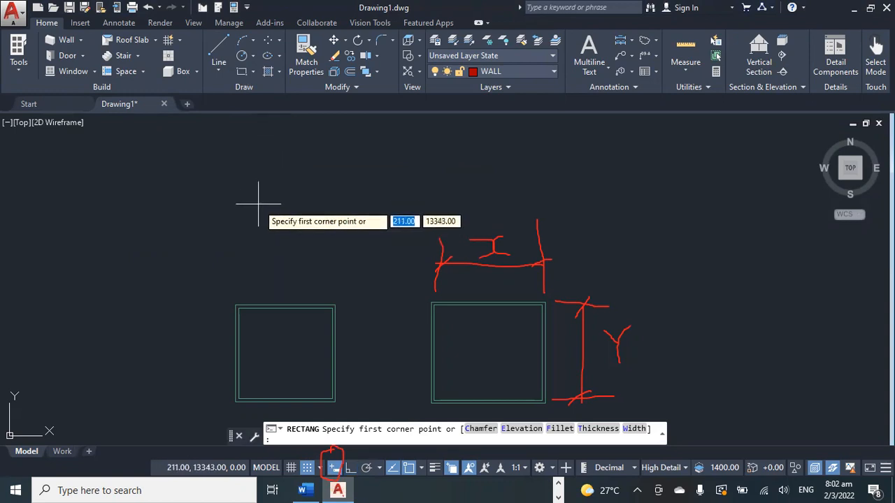
pyautogui.click(257, 205)
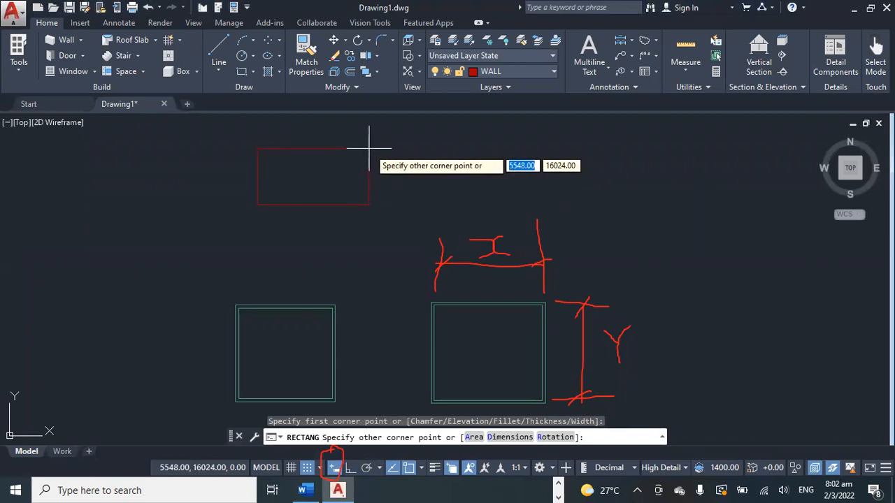
pyautogui.press('Tab')
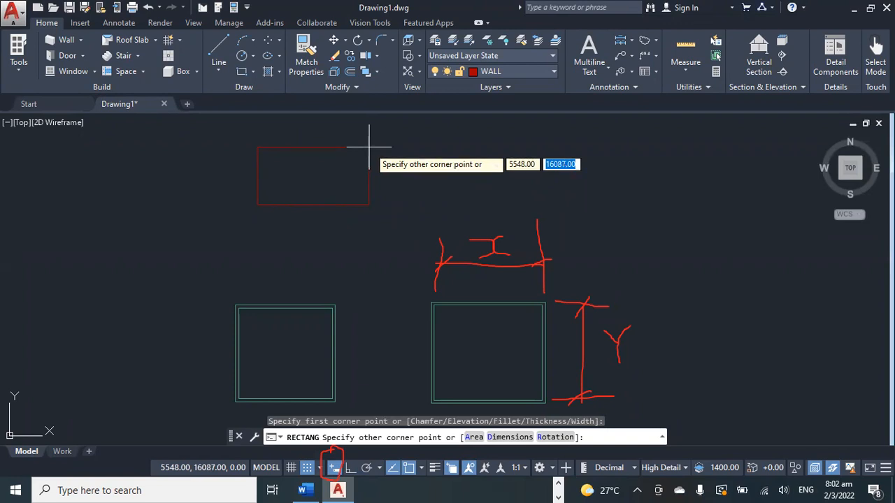
pyautogui.press('Tab')
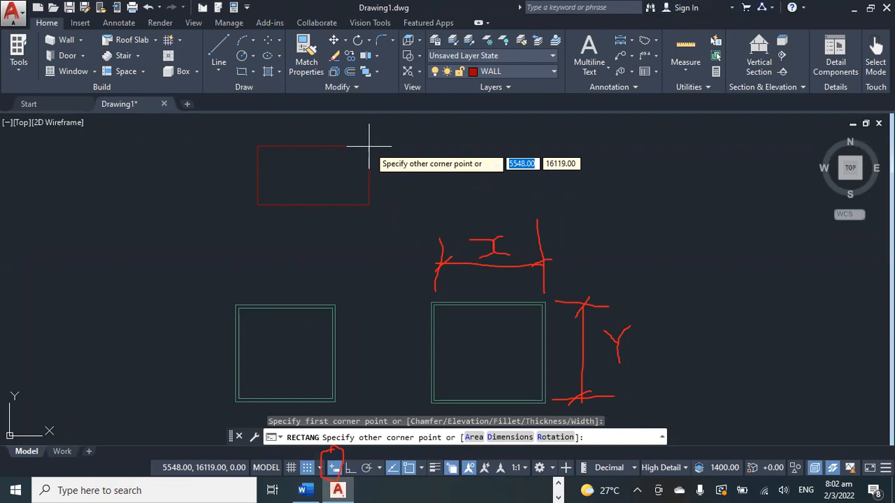
pyautogui.write('5000')
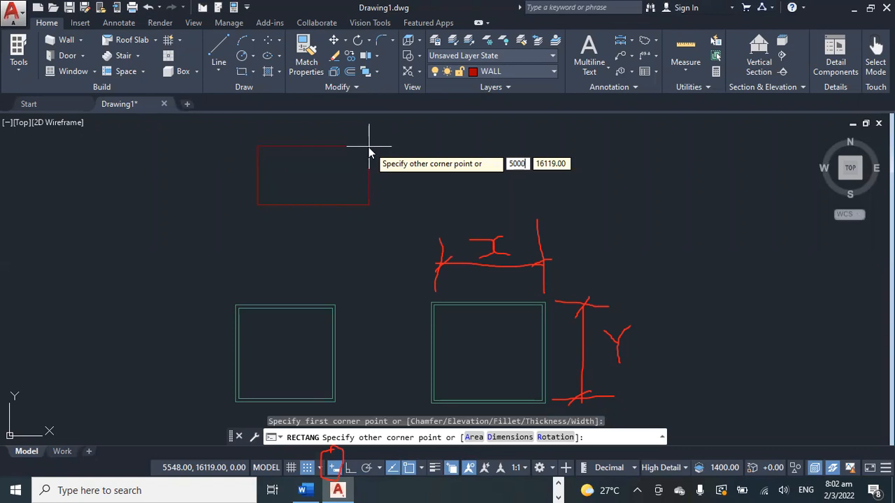
pyautogui.press('Tab')
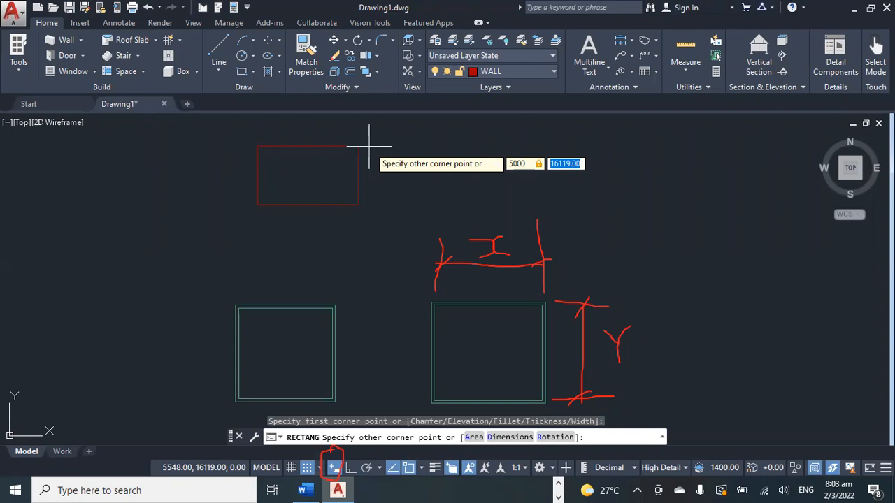
pyautogui.write('6000')
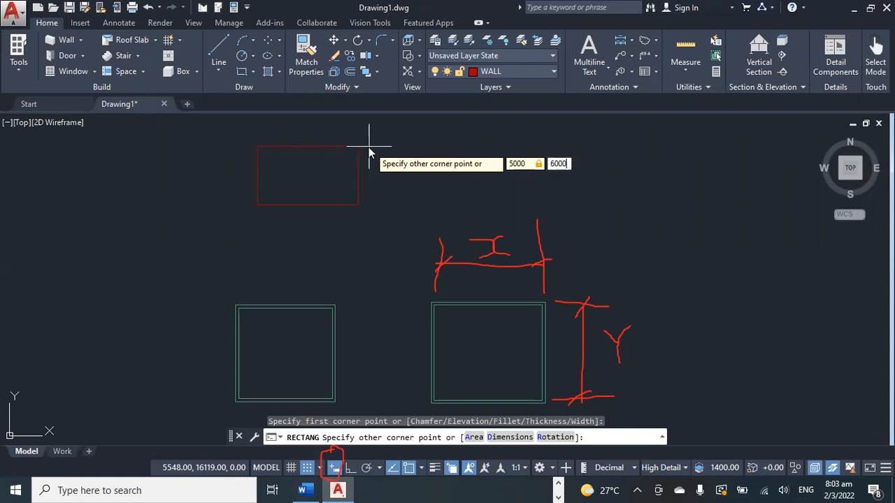
pyautogui.press('Return')
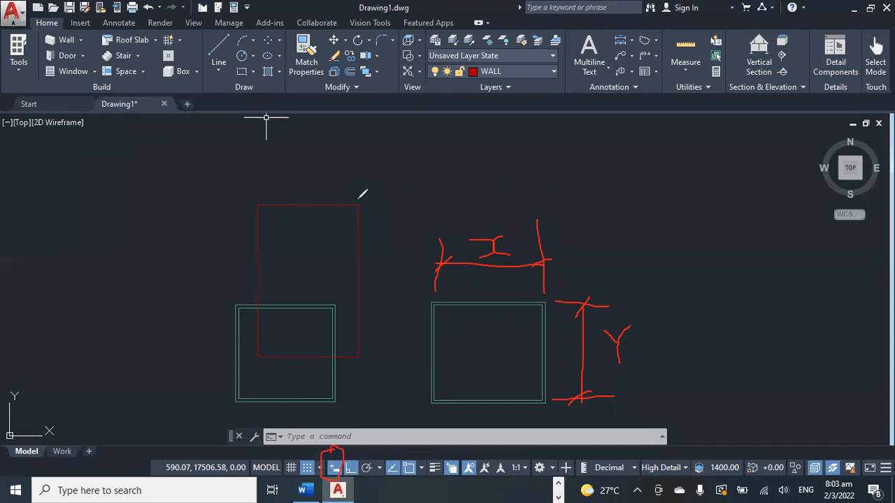
pyautogui.moveTo(360, 205); pyautogui.dragTo(473, 198)
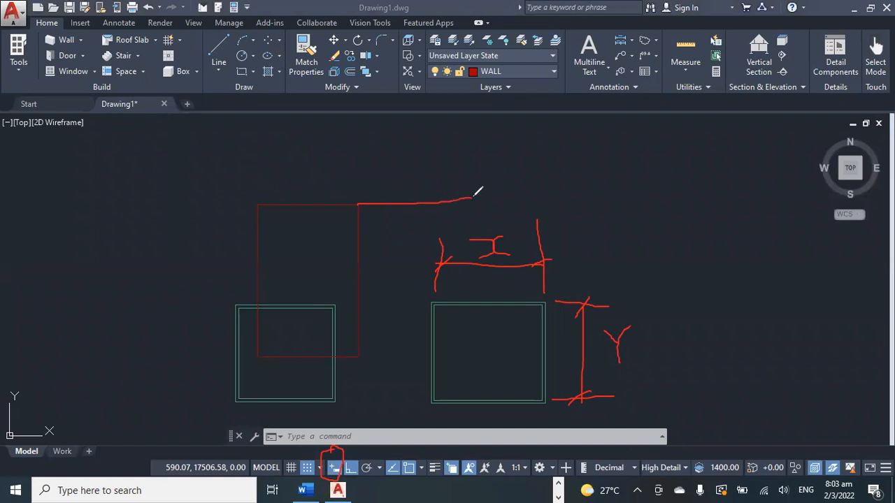
pyautogui.moveTo(356, 203)
pyautogui.mouseDown()
pyautogui.moveTo(355, 118)
pyautogui.moveTo(465, 117)
pyautogui.moveTo(468, 196)
pyautogui.mouseUp()
pyautogui.moveTo(410, 219)
pyautogui.mouseDown()
pyautogui.moveTo(409, 232)
pyautogui.moveTo(421, 224)
pyautogui.mouseUp()
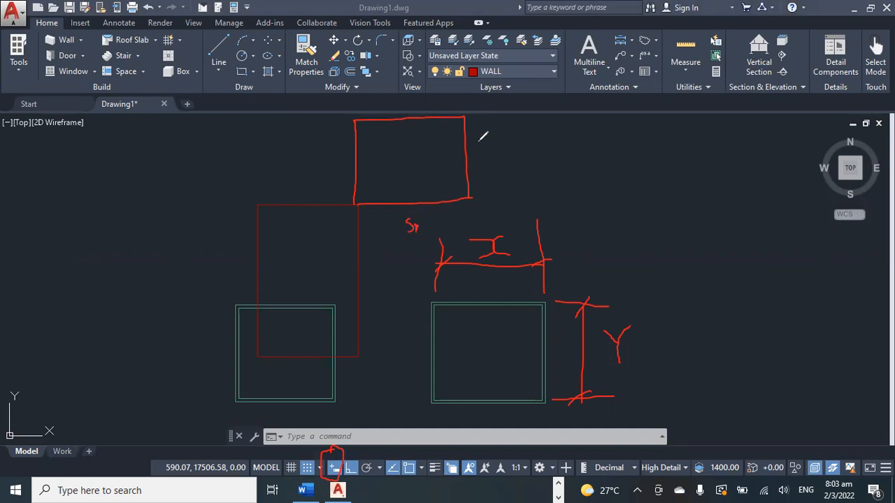
pyautogui.moveTo(479, 142)
pyautogui.mouseDown()
pyautogui.moveTo(482, 155)
pyautogui.moveTo(517, 151)
pyautogui.mouseUp()
pyautogui.click(467, 120)
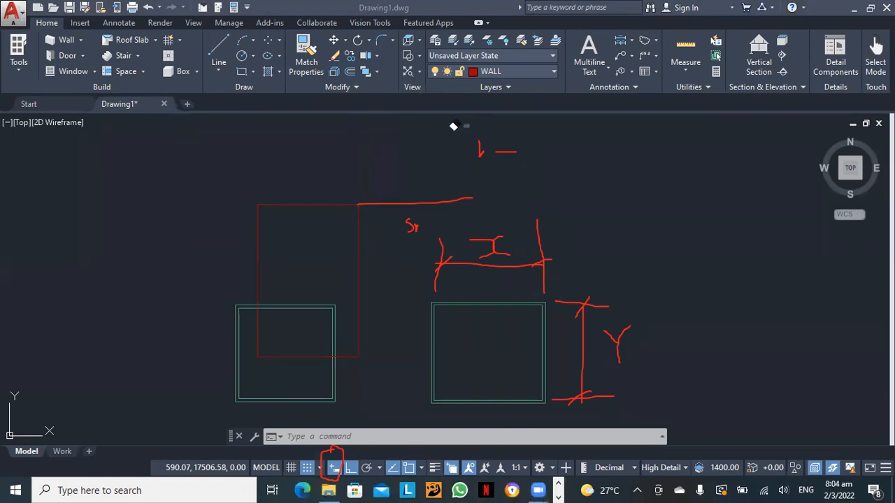
pyautogui.moveTo(349, 169)
pyautogui.mouseDown()
pyautogui.moveTo(443, 174)
pyautogui.moveTo(400, 212)
pyautogui.moveTo(461, 203)
pyautogui.mouseUp()
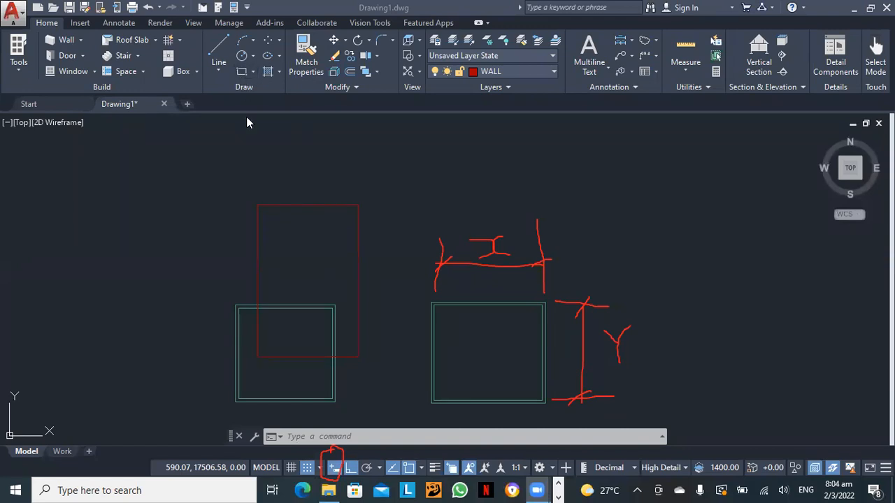
pyautogui.click(256, 134)
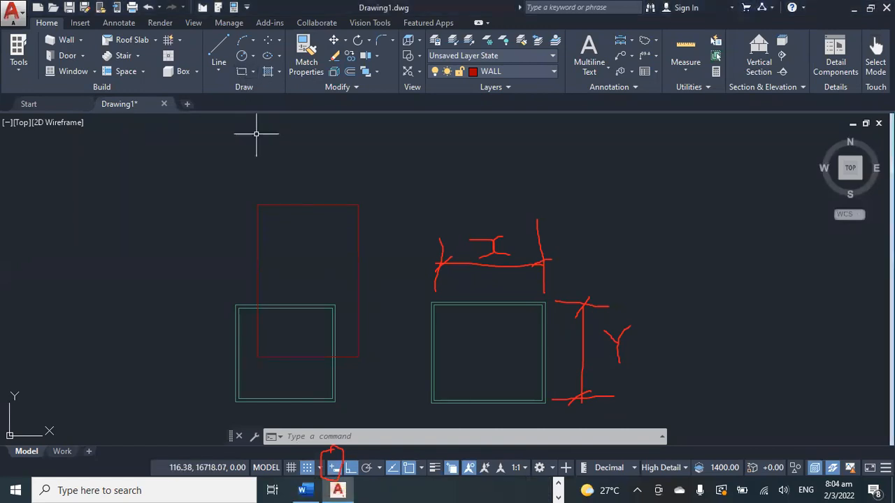
pyautogui.write('rec')
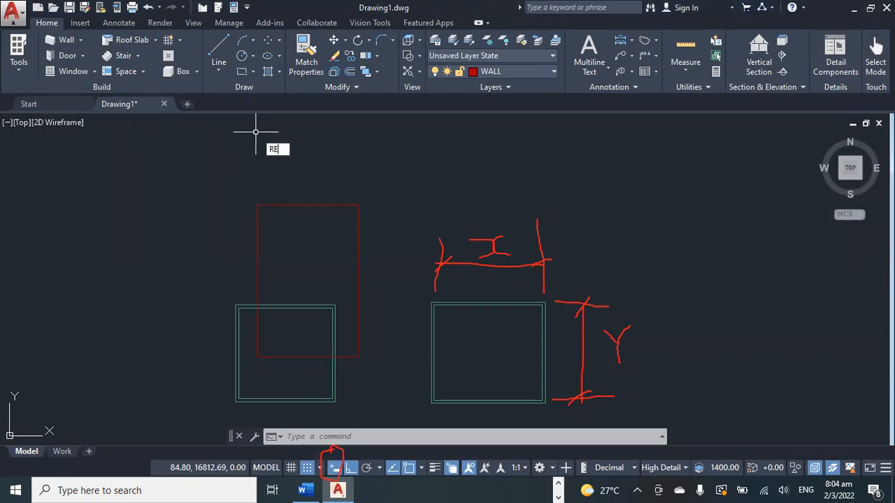
pyautogui.press('Return')
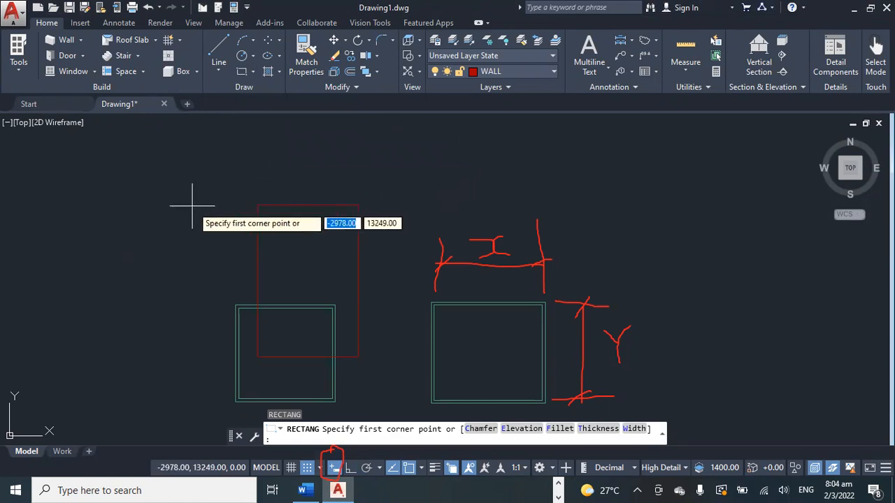
pyautogui.click(155, 210)
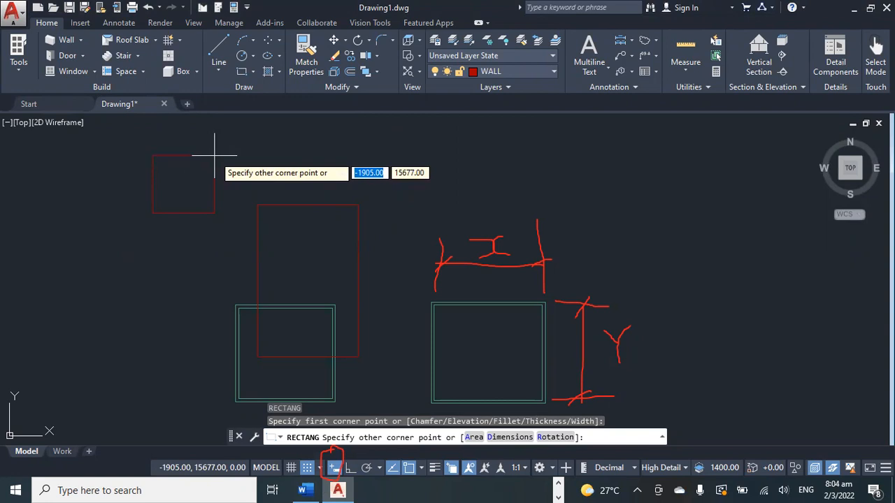
pyautogui.write('@')
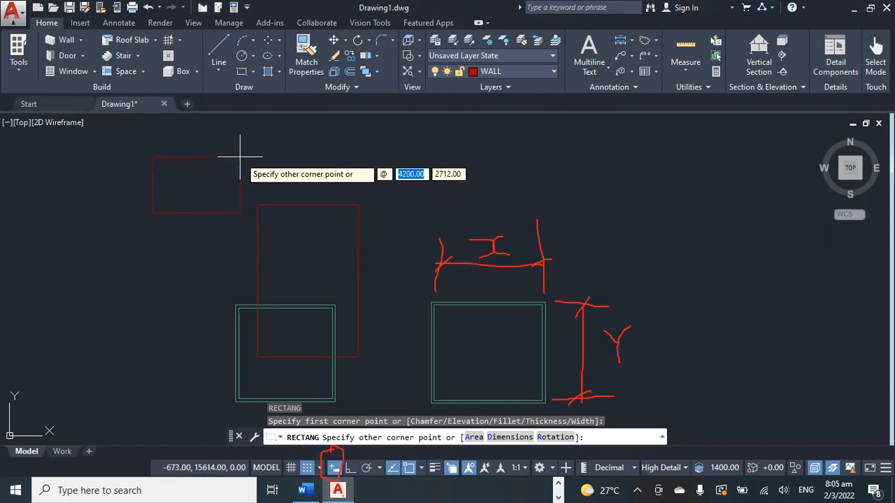
pyautogui.write('500')
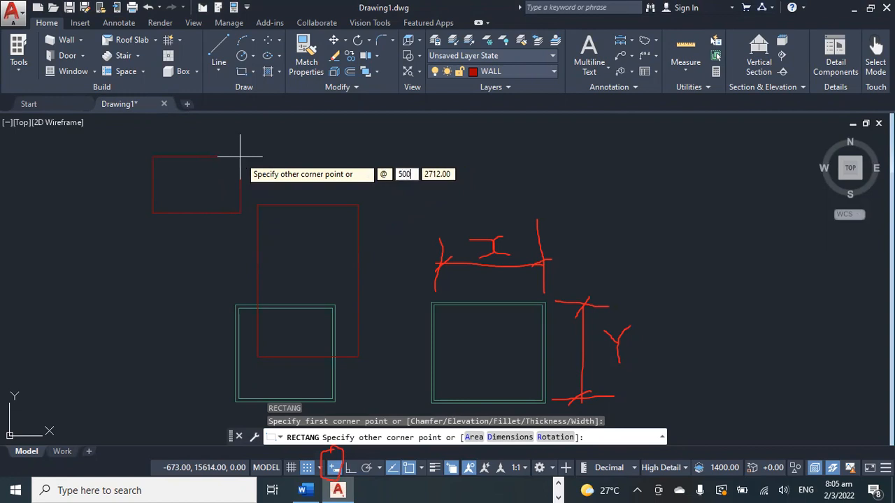
pyautogui.write('0')
pyautogui.press('Tab')
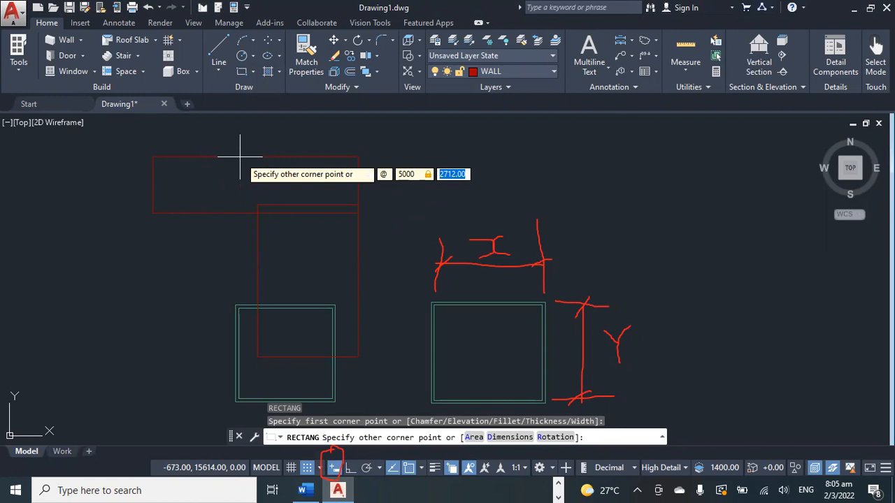
pyautogui.write('6')
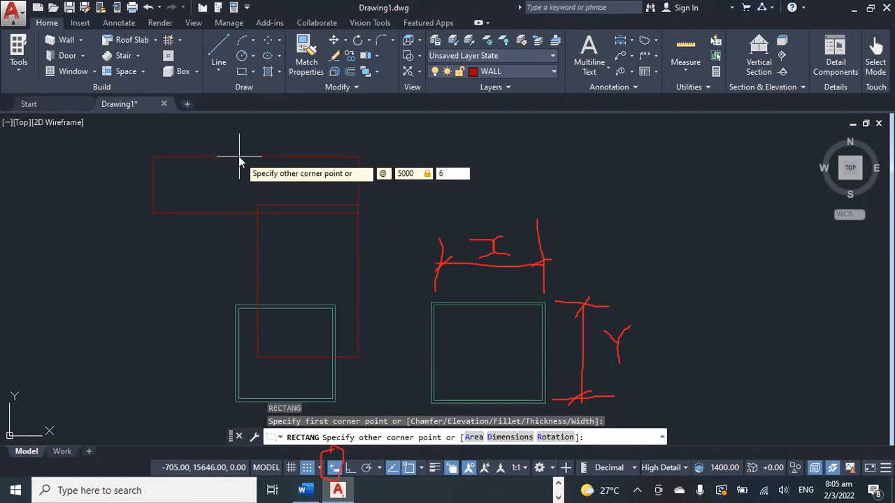
pyautogui.write('000')
pyautogui.press('Return')
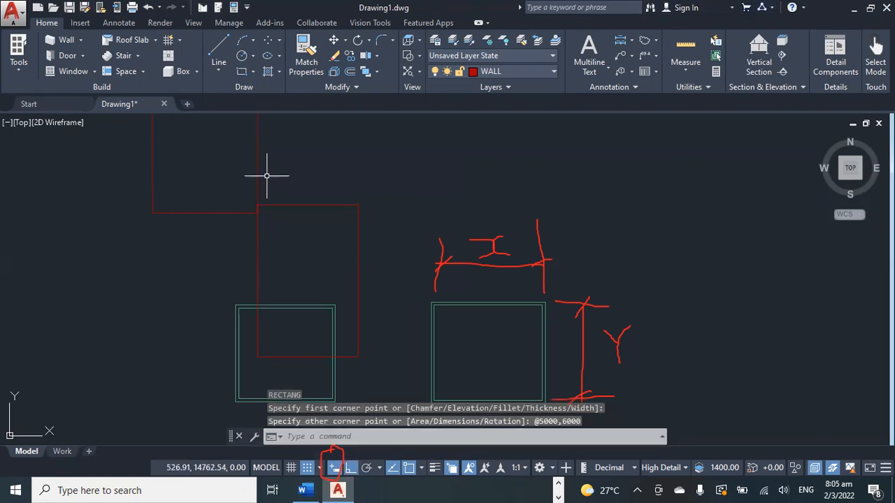
# Draw a rectangle of length 5000 and width 6000 with the Dimensions option, right of the existing shapes, extending up and left from its first corner
pyautogui.scroll(-2, 257, 171)
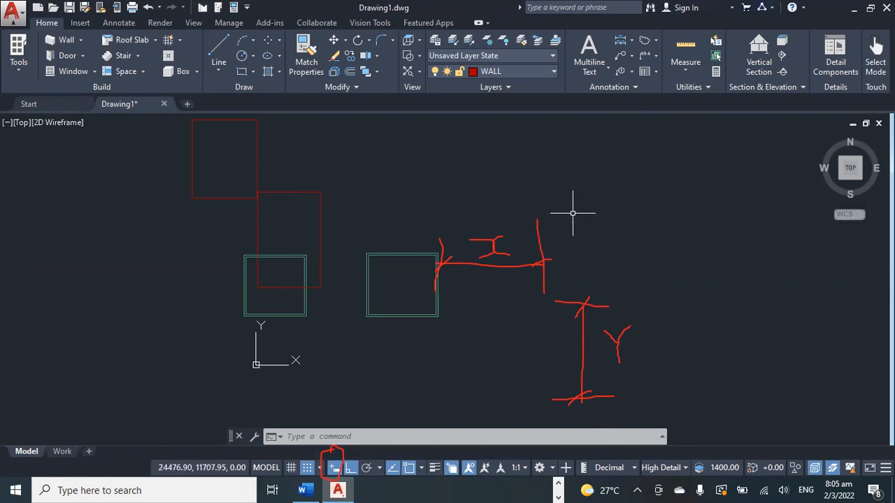
pyautogui.moveTo(574, 212)
pyautogui.mouseDown(button='middle')
pyautogui.moveTo(475, 226)
pyautogui.moveTo(595, 233)
pyautogui.mouseUp(button='middle')
pyautogui.moveTo(485, 239)
pyautogui.mouseDown(button='middle')
pyautogui.moveTo(468, 240)
pyautogui.moveTo(466, 206)
pyautogui.mouseUp(button='middle')
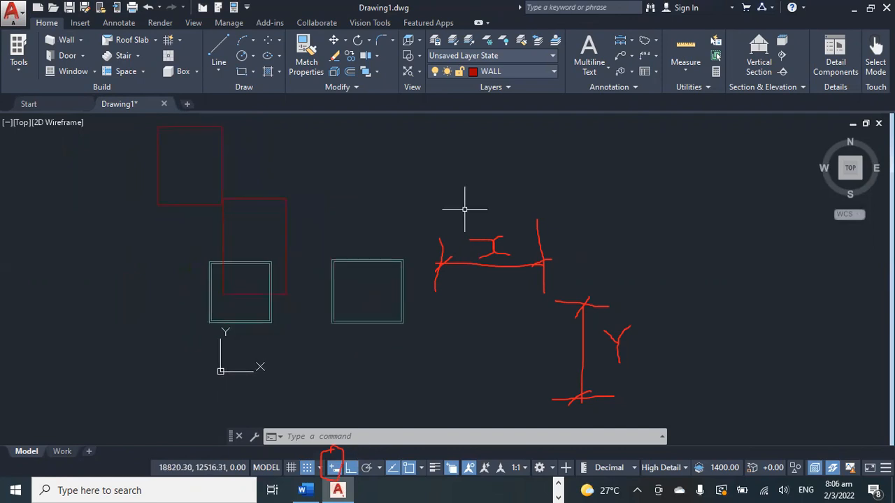
pyautogui.click(242, 72)
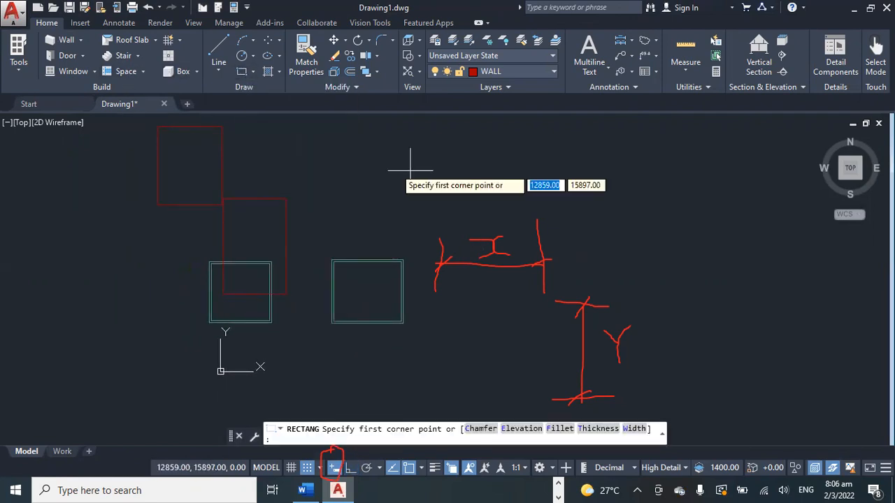
pyautogui.click(616, 196)
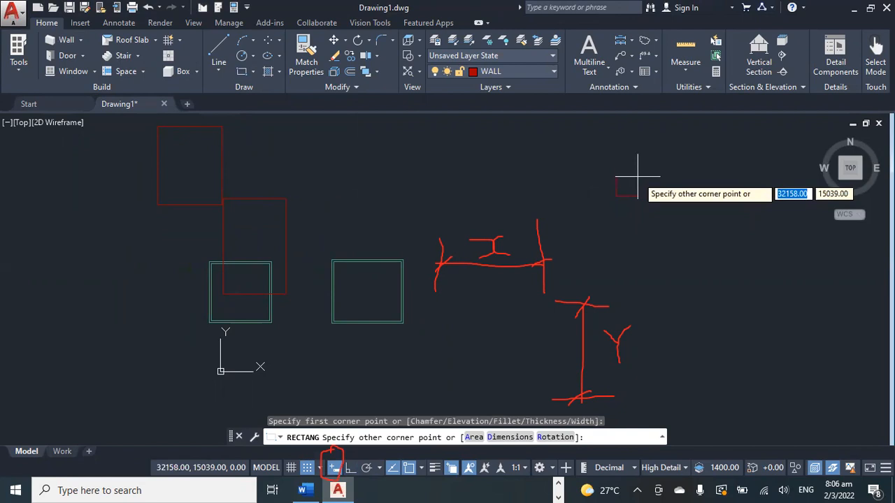
pyautogui.click(508, 438)
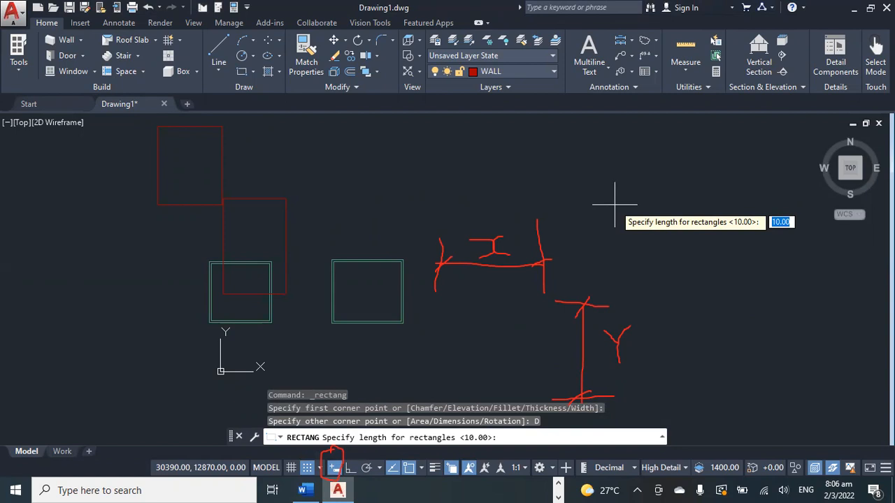
pyautogui.write('5000')
pyautogui.press('Return')
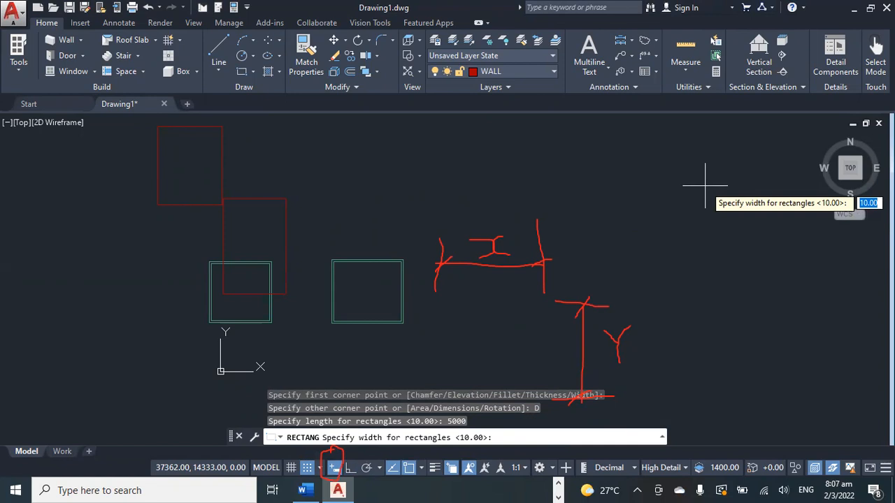
pyautogui.write('6000')
pyautogui.press('Return')
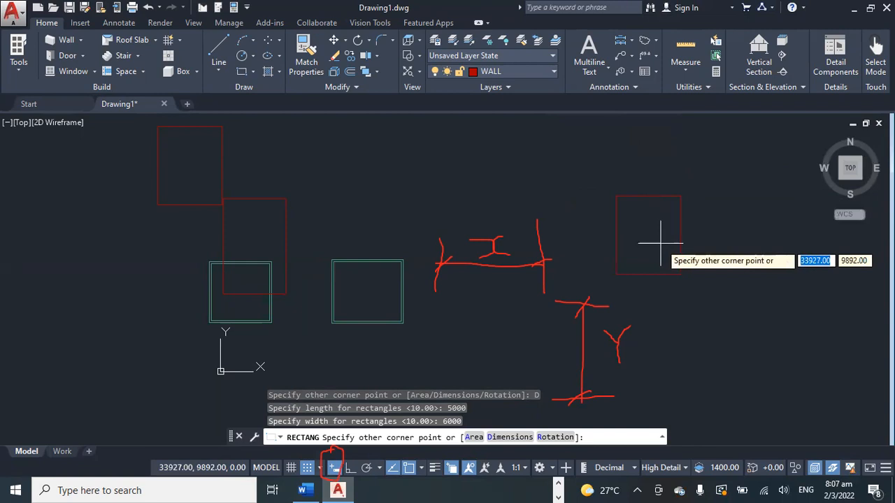
pyautogui.click(578, 189)
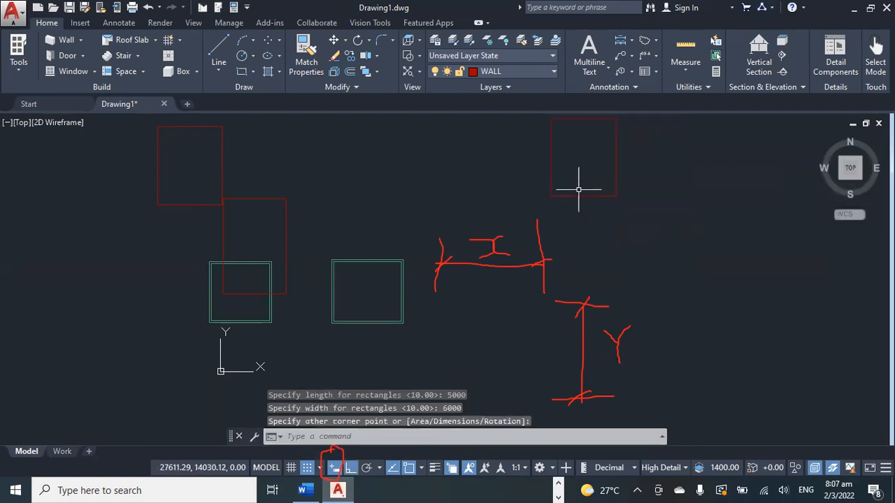